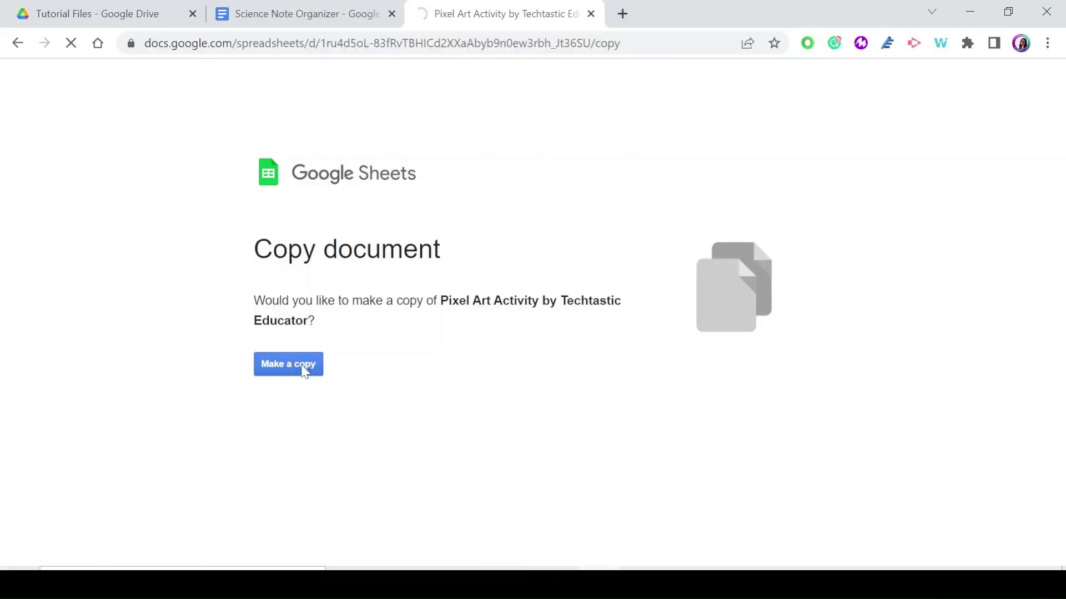
# - Confirm Make a copy for the Pixel Art Activity spreadsheet by Techtastic Educator
pyautogui.click(305, 372)
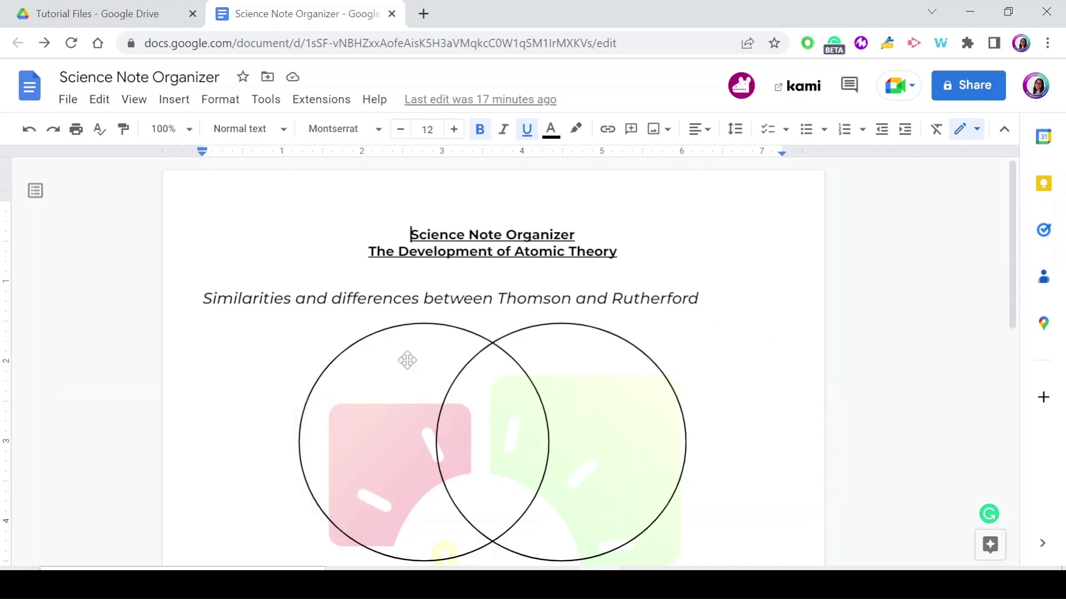
# - Change Science Note Organizer's general access from Restricted to Anyone with the link
pyautogui.scroll(-6, 407, 361)
pyautogui.scroll(6, 582, 361)
pyautogui.click(947, 88)
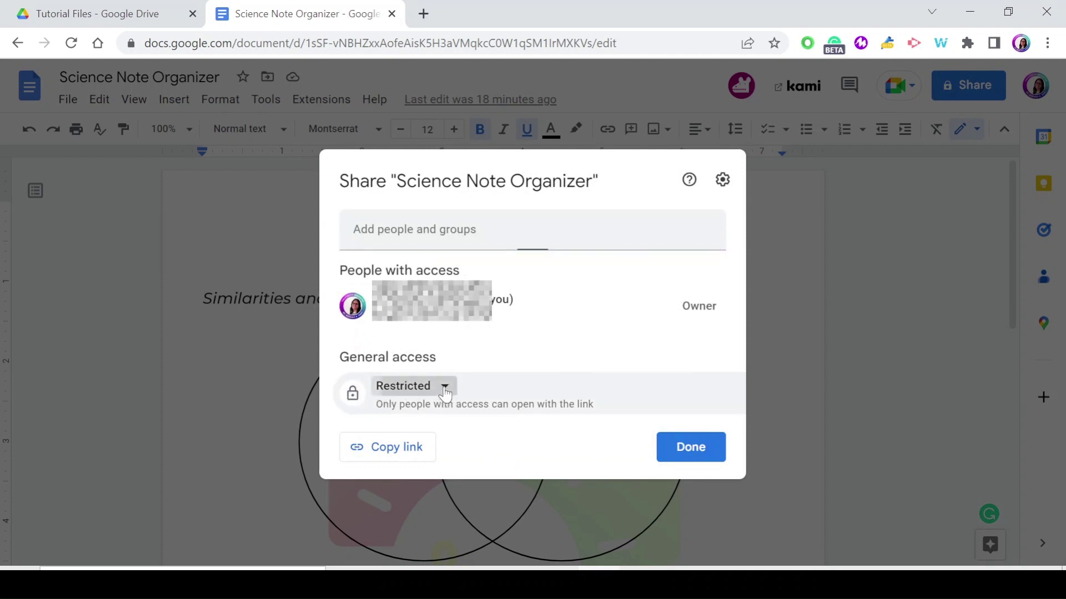
pyautogui.click(445, 392)
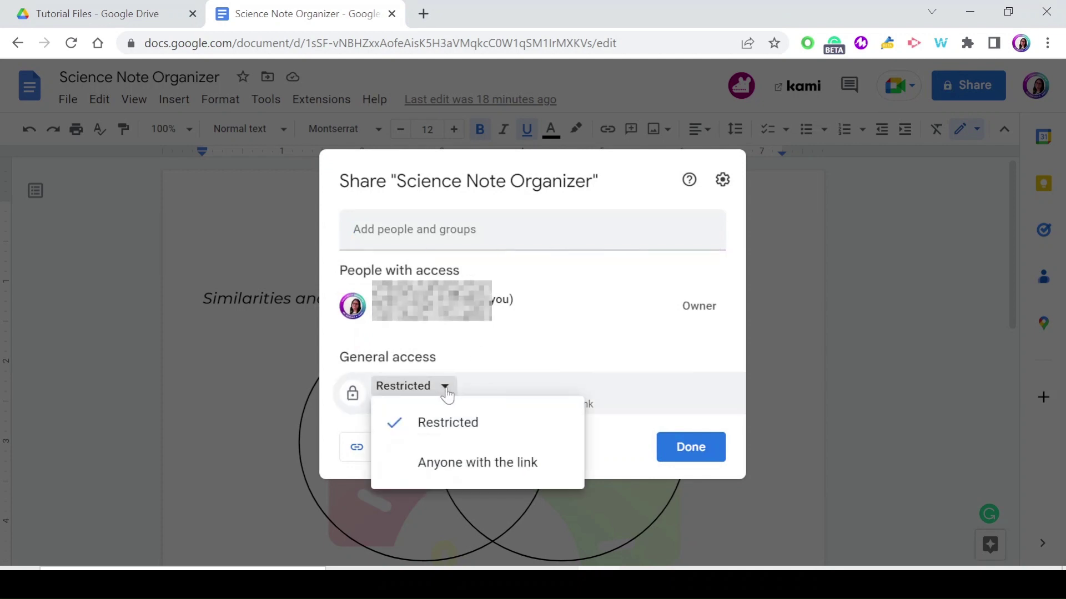
pyautogui.click(439, 471)
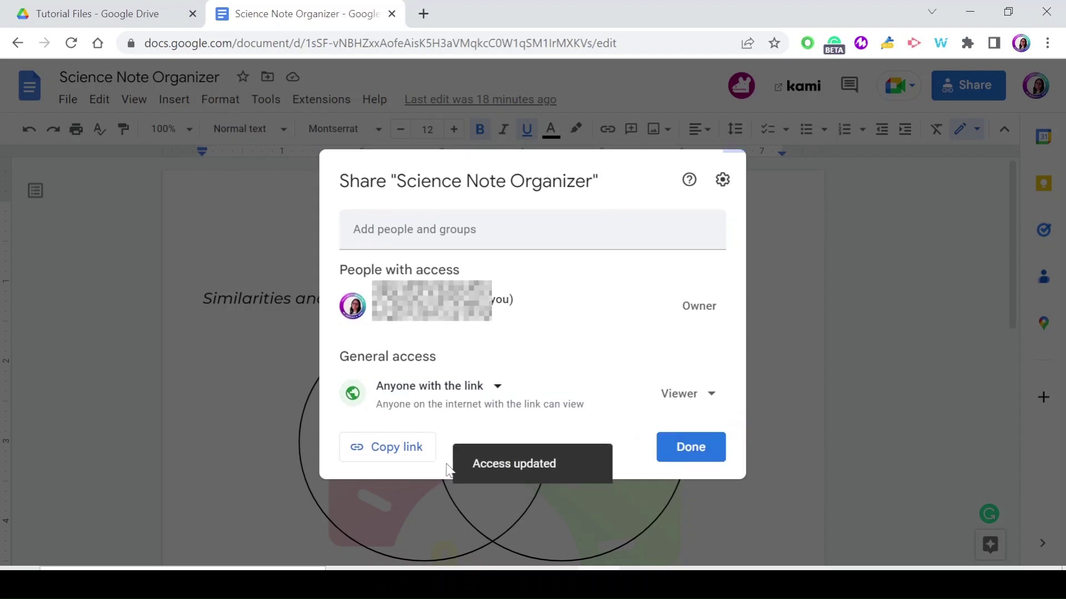
# - Keep link visitors as Viewers, copy the sharing link, and bring up the sharing settings
pyautogui.click(714, 407)
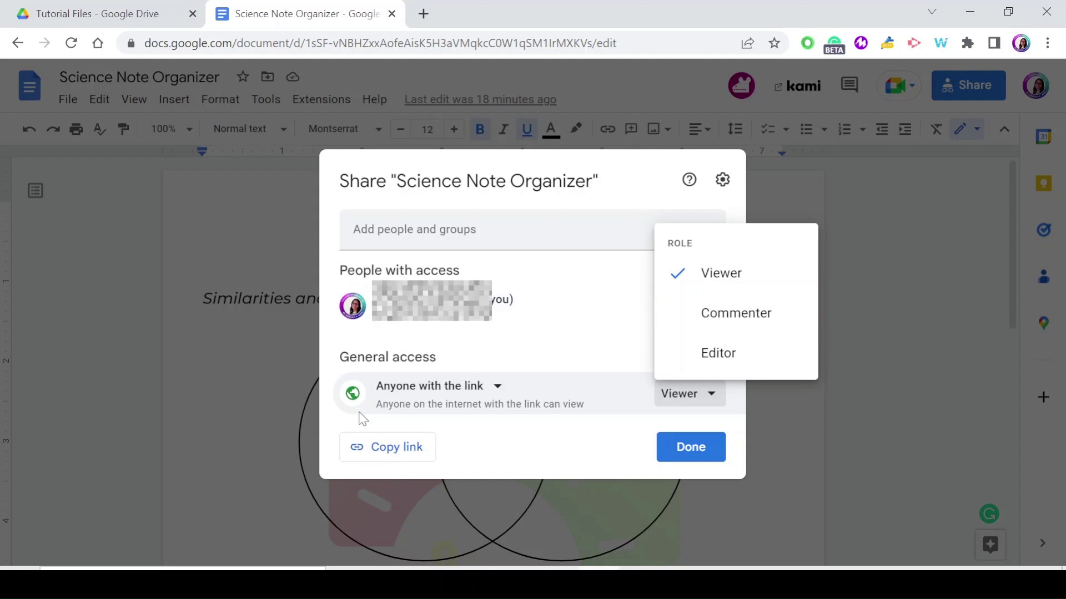
pyautogui.click(707, 421)
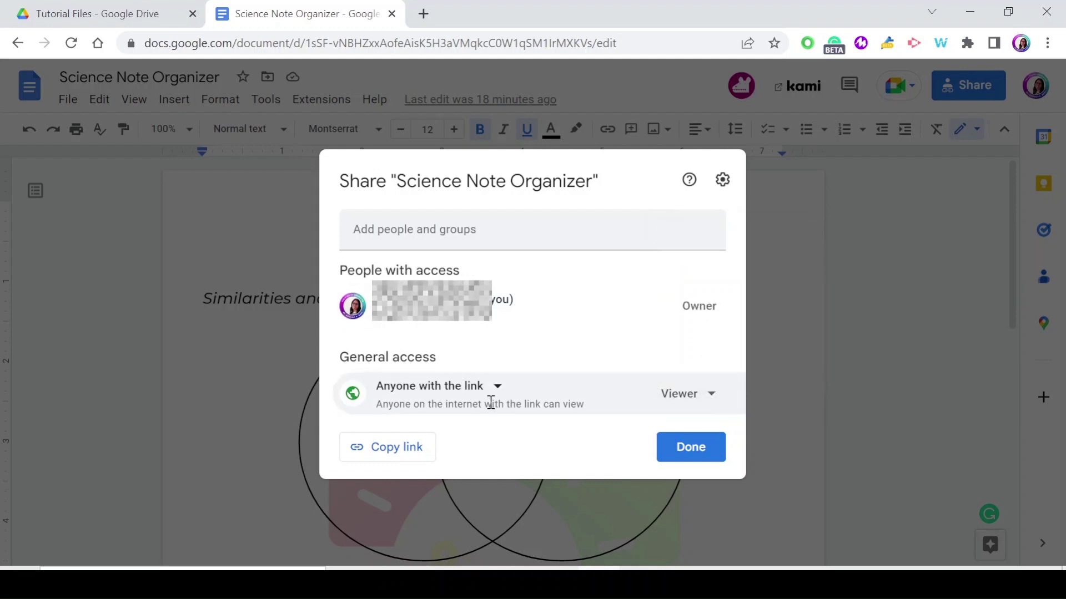
pyautogui.click(410, 449)
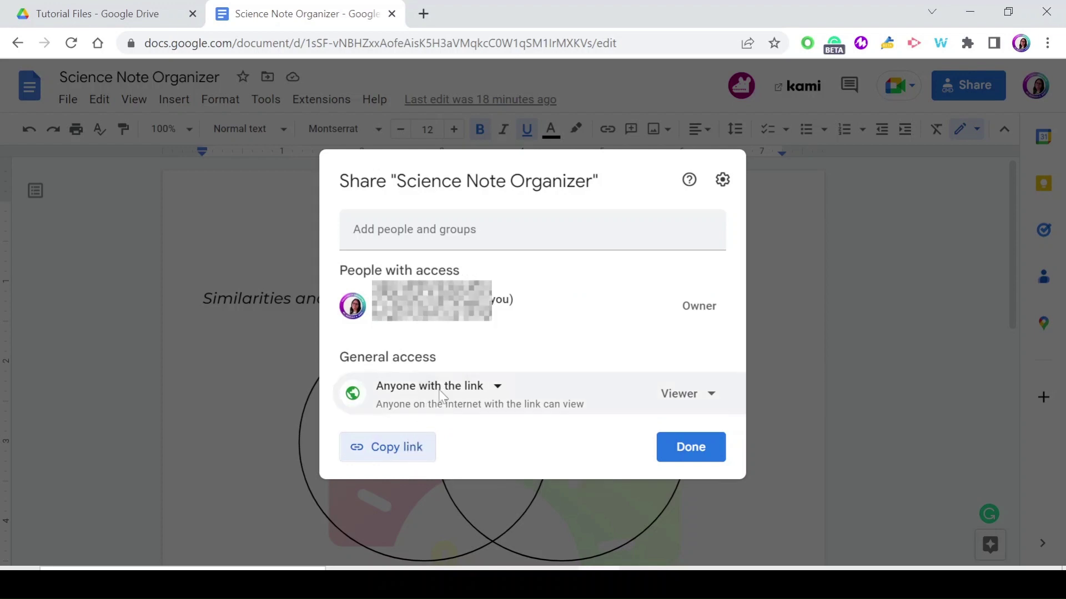
pyautogui.click(723, 193)
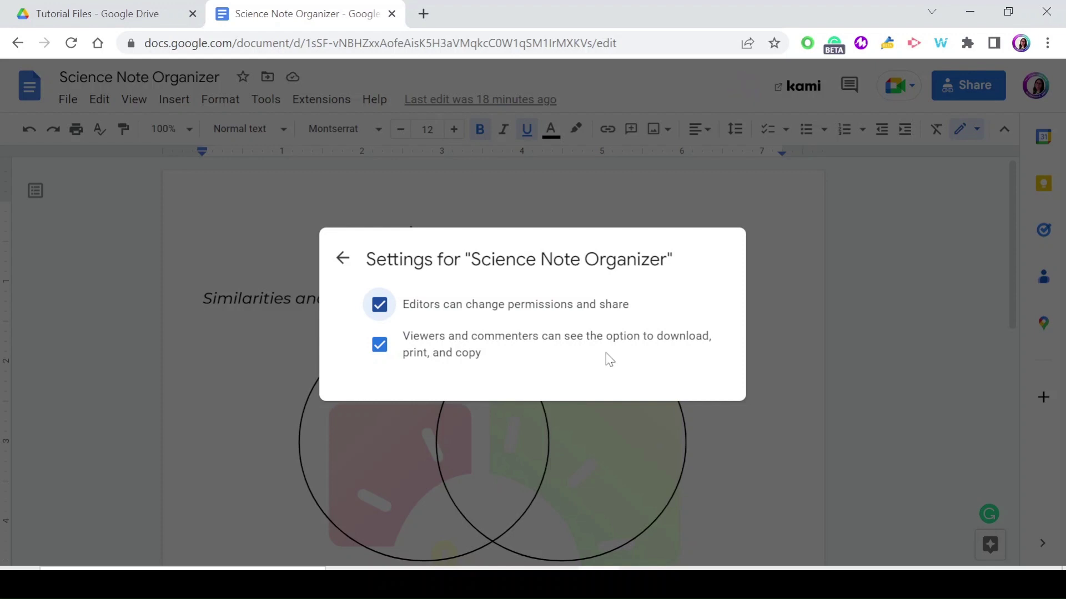
# - Go back from sharing Settings to the Share dialog and close it with Done
pyautogui.click(342, 258)
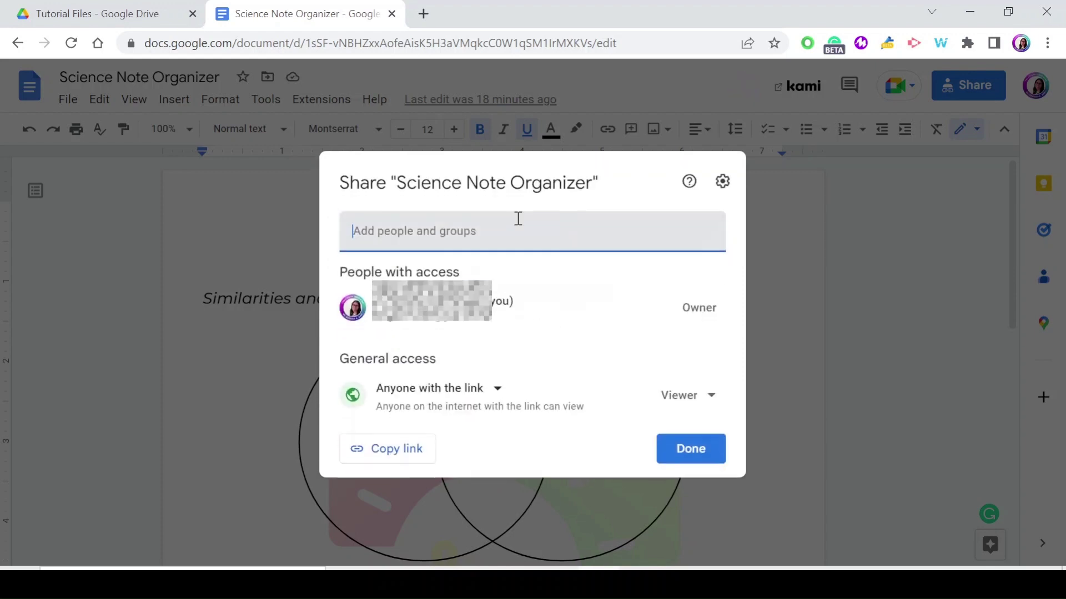
pyautogui.click(684, 451)
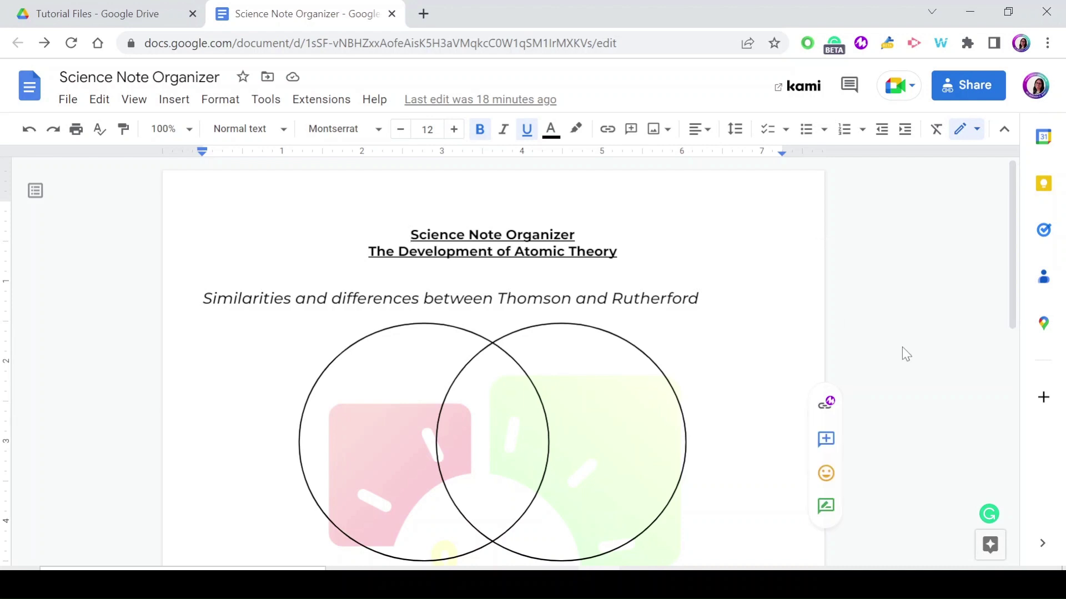
# - Paste the Science Note Organizer link into the Chrome New Tab window and load it
pyautogui.moveTo(682, 583)
pyautogui.click(683, 516)
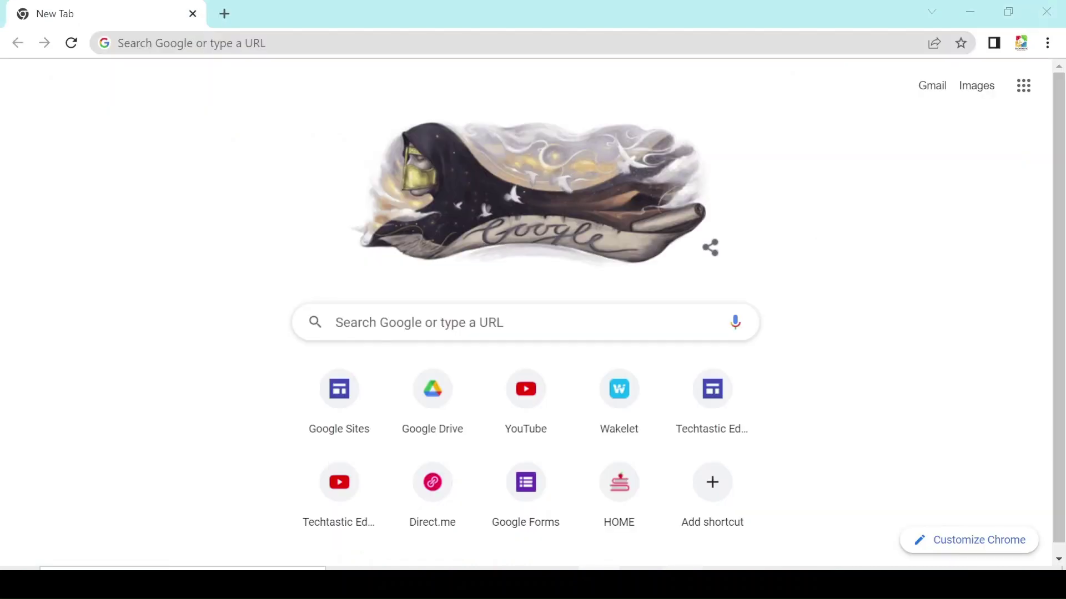
pyautogui.hotkey('ctrl', 'v')
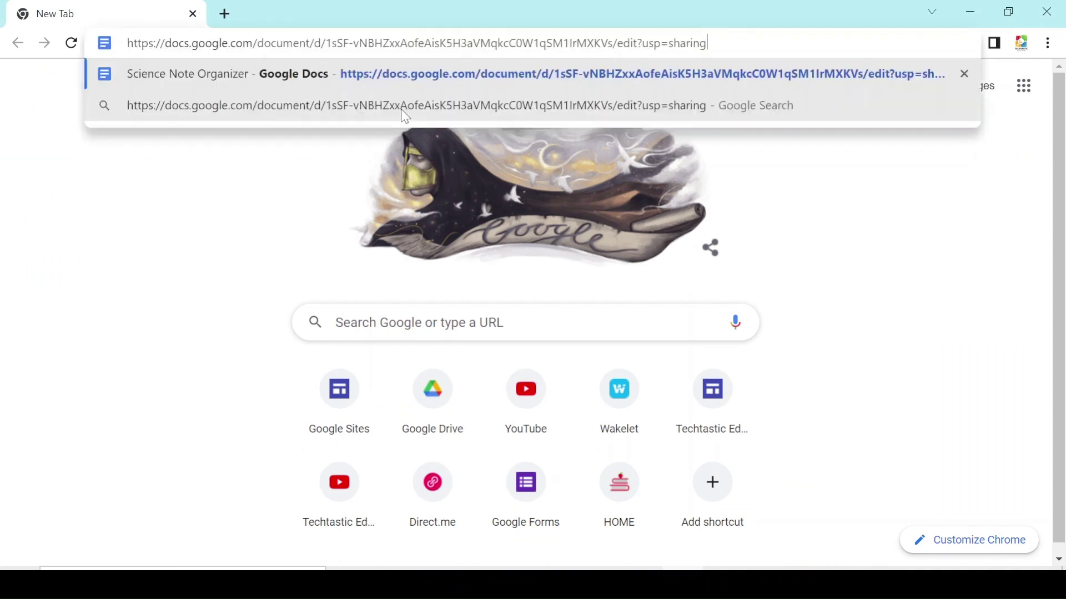
pyautogui.press('Return')
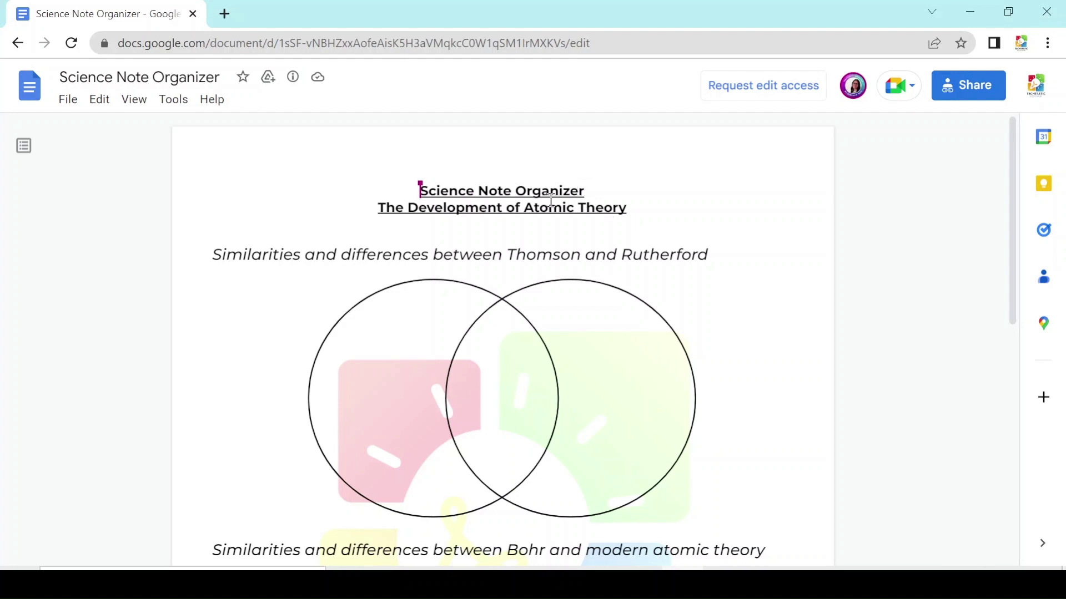
# - Make an editable copy of the view-only Science Note Organizer from the File menu
pyautogui.click(65, 105)
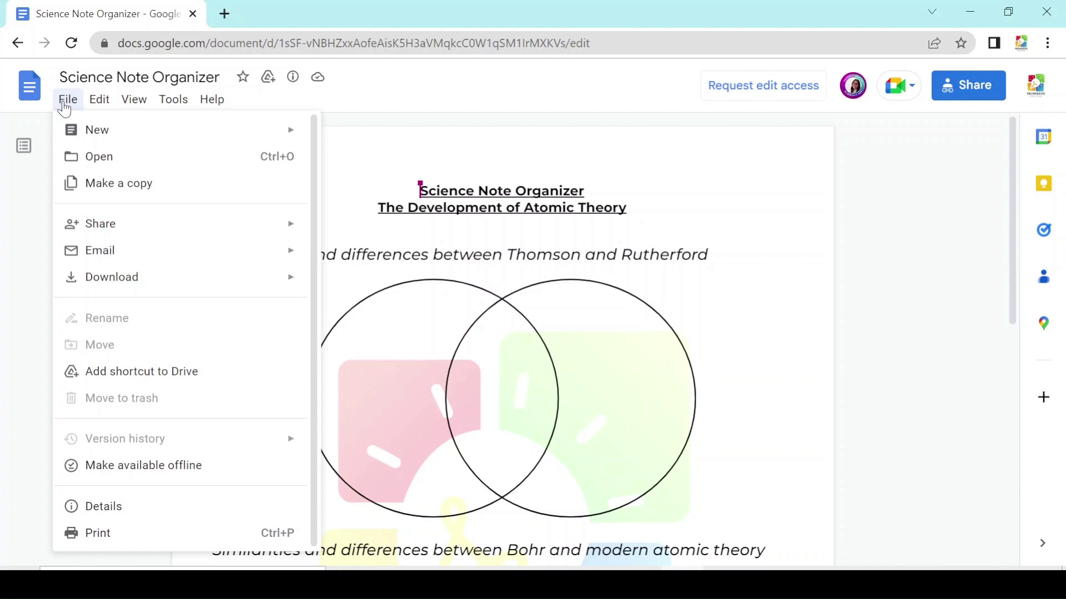
pyautogui.click(129, 188)
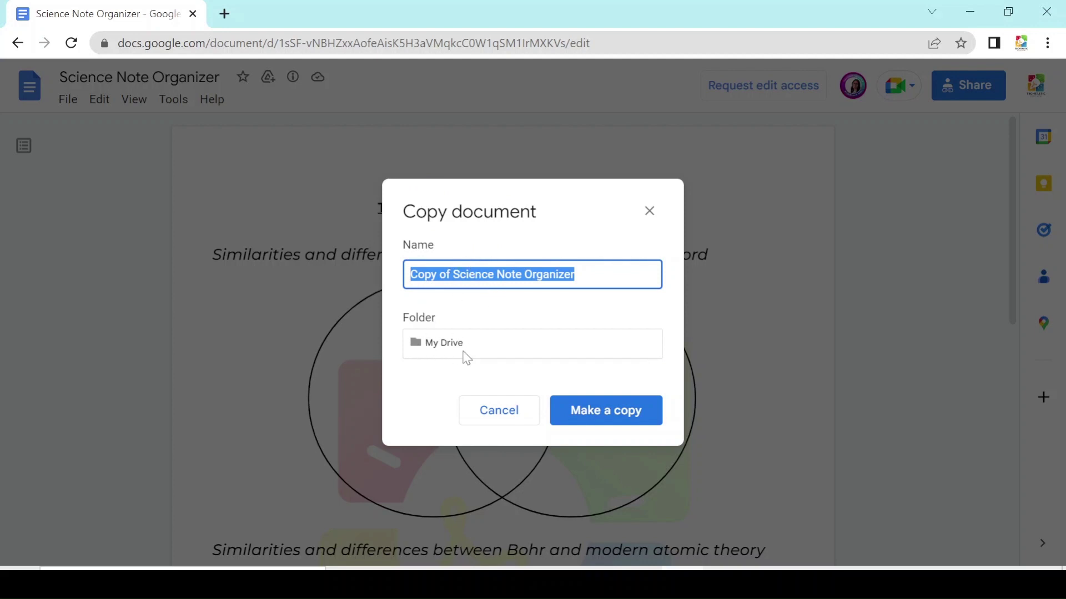
pyautogui.click(593, 422)
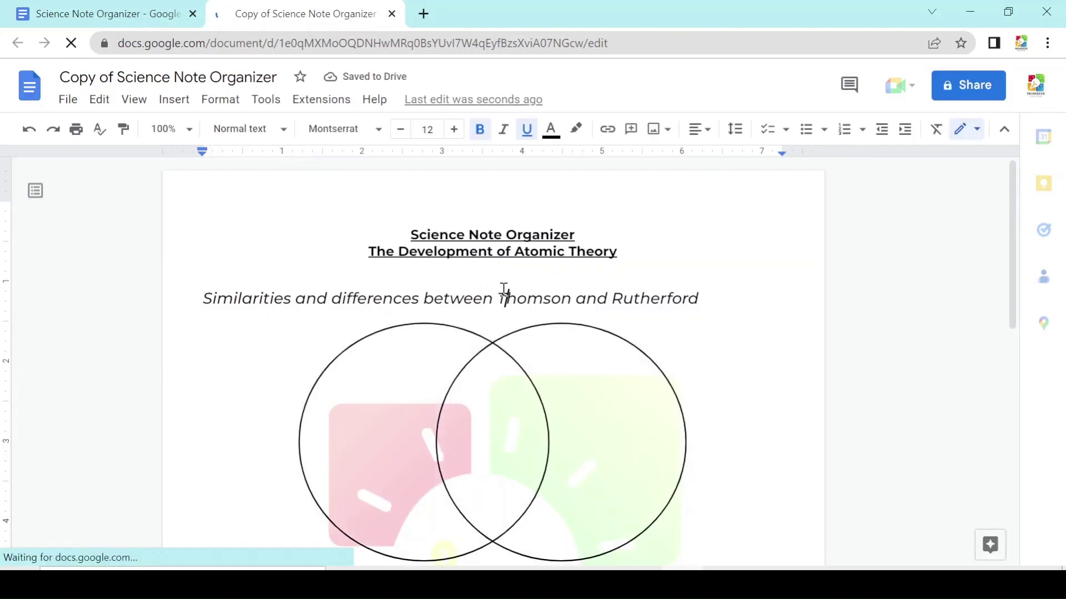
# - Type test letters after 'Rutherford', delete some, then put the cursor in the title line
pyautogui.click(703, 300)
pyautogui.write('hhhh')
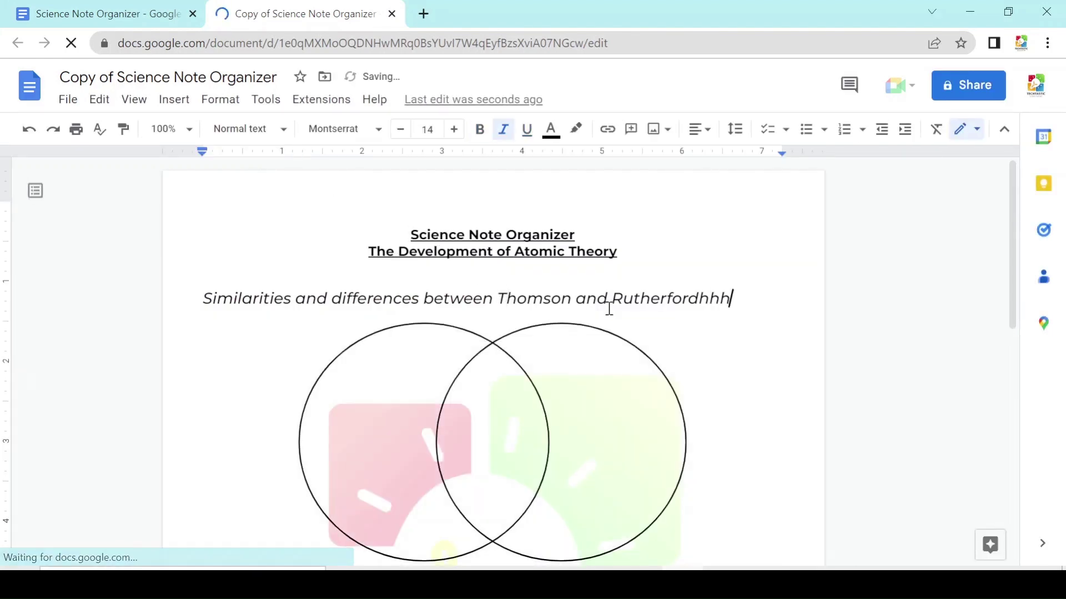
pyautogui.press('BackSpace')
pyautogui.press('BackSpace')
pyautogui.press('BackSpace')
pyautogui.press('BackSpace')
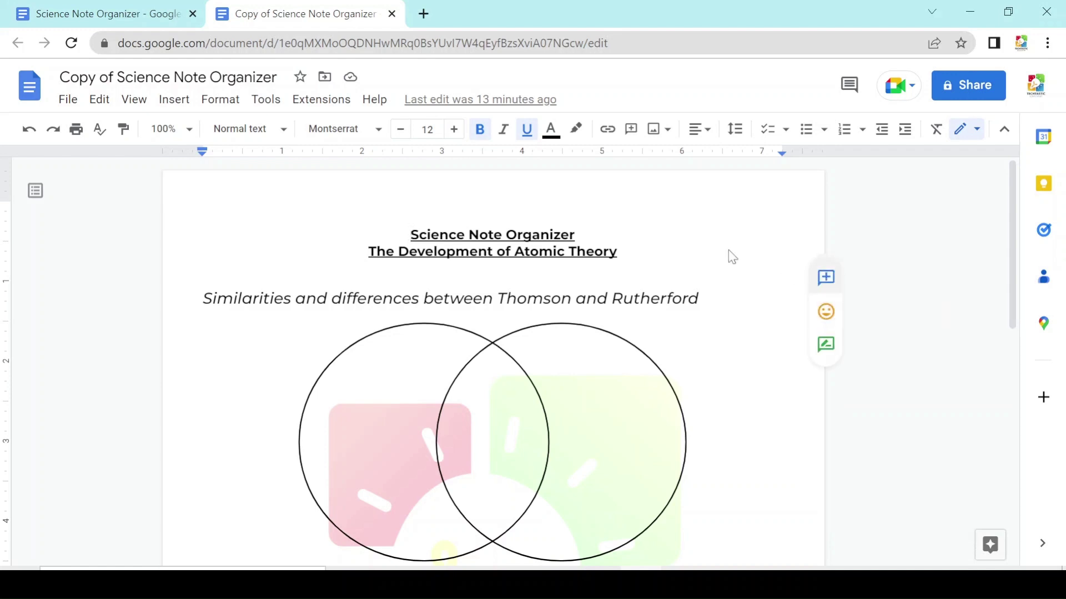
pyautogui.click(410, 235)
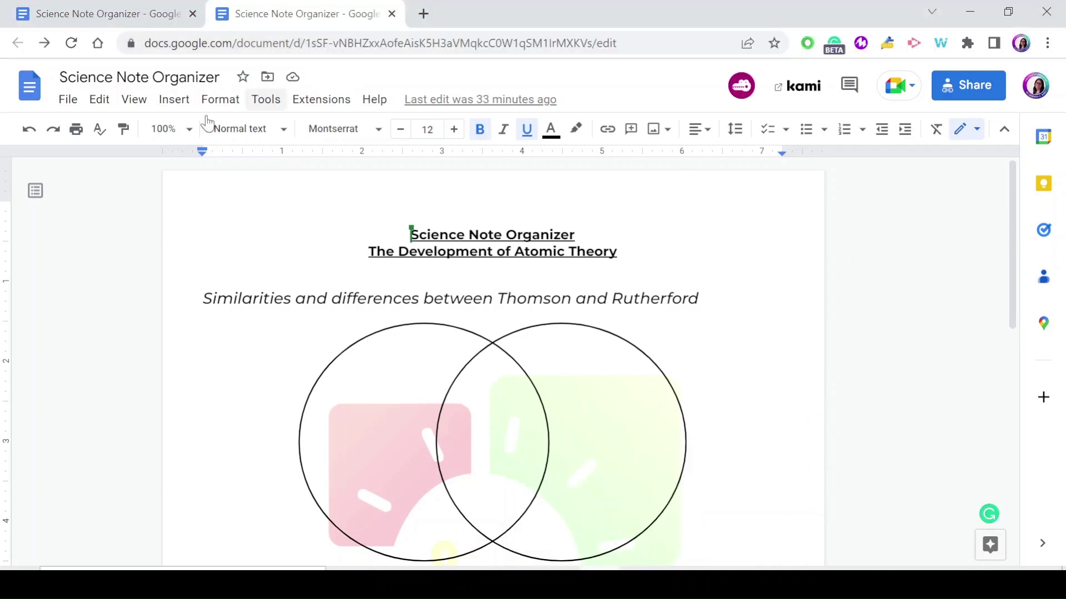
# - Copy the Science Note Organizer view-only link again and open a blank browser tab
pyautogui.click(957, 84)
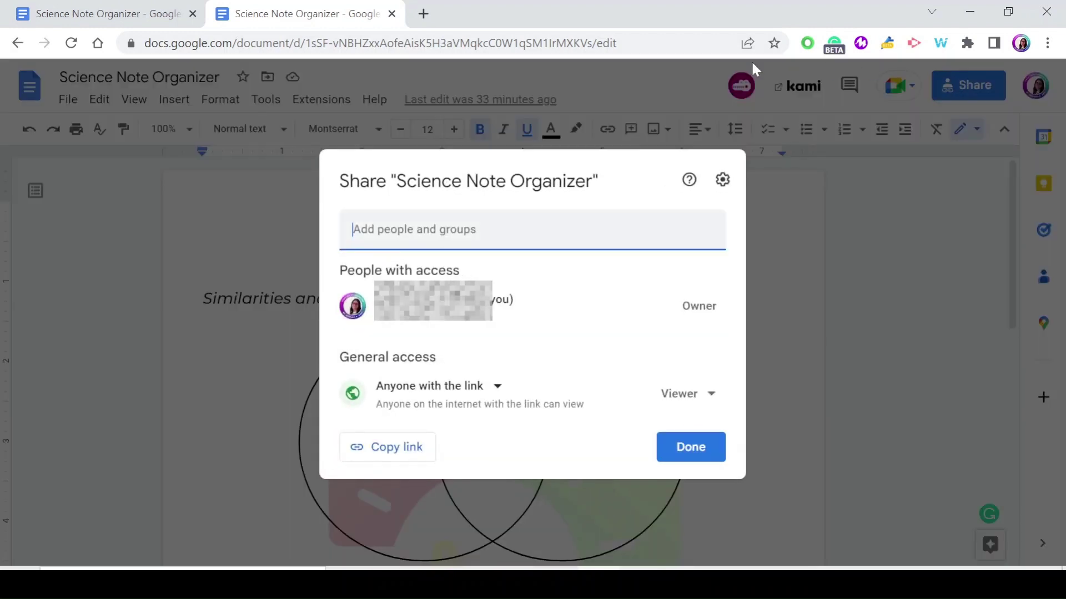
pyautogui.click(397, 454)
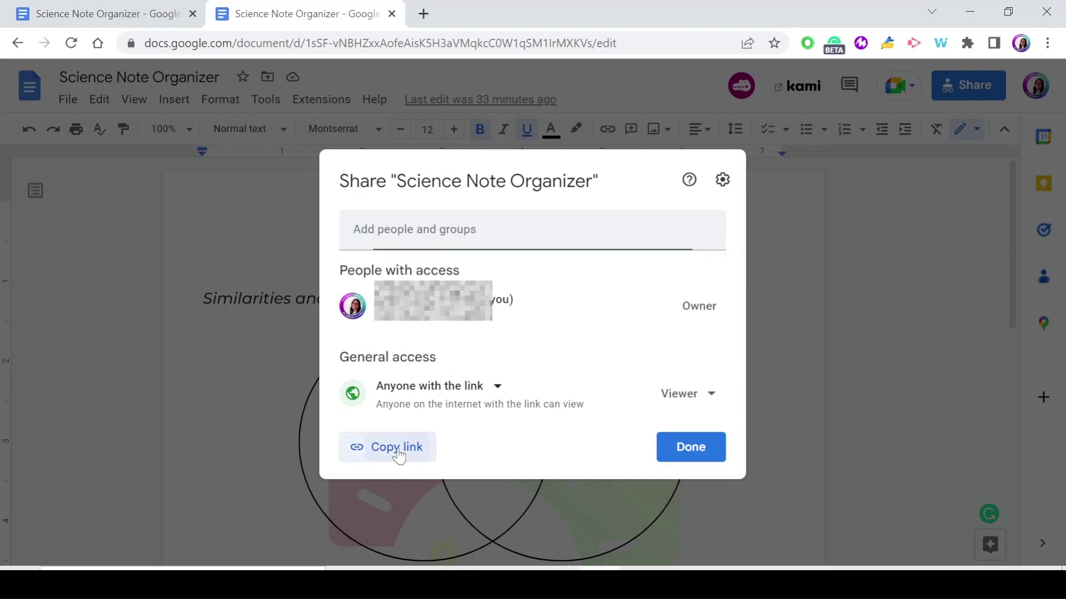
pyautogui.click(711, 458)
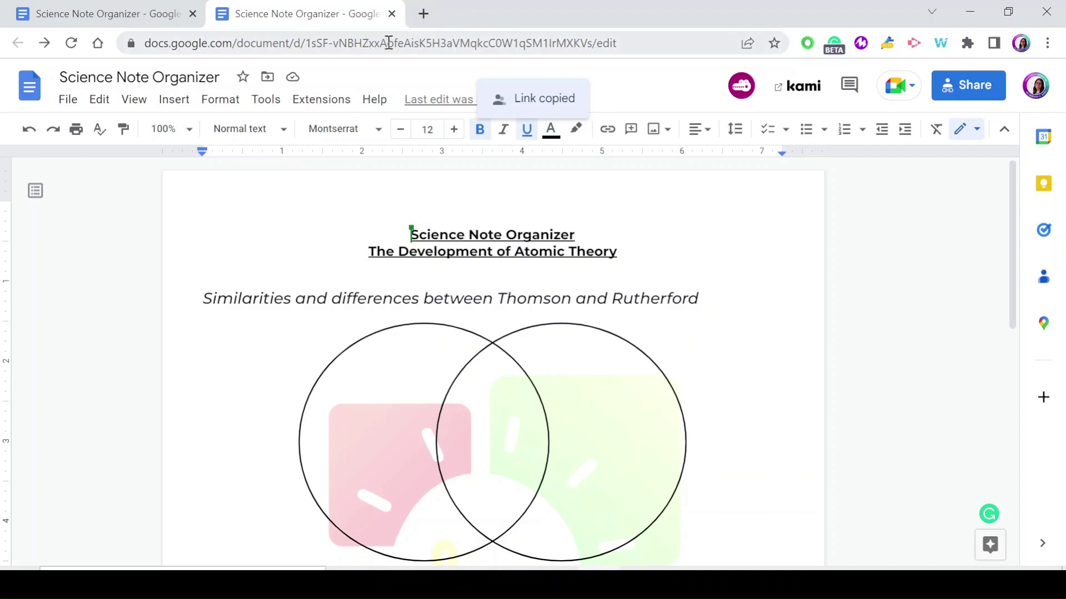
pyautogui.click(423, 13)
# - Paste the link in the address bar and replace 'edit?usp=sharing' with 'copy'
pyautogui.click(368, 43)
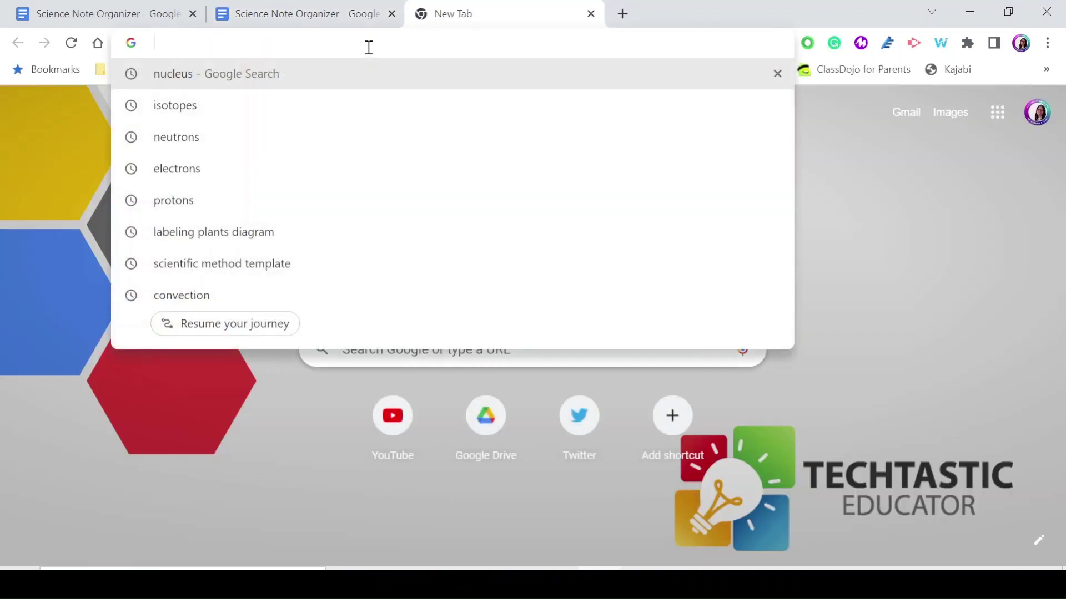
pyautogui.hotkey('ctrl', 'v')
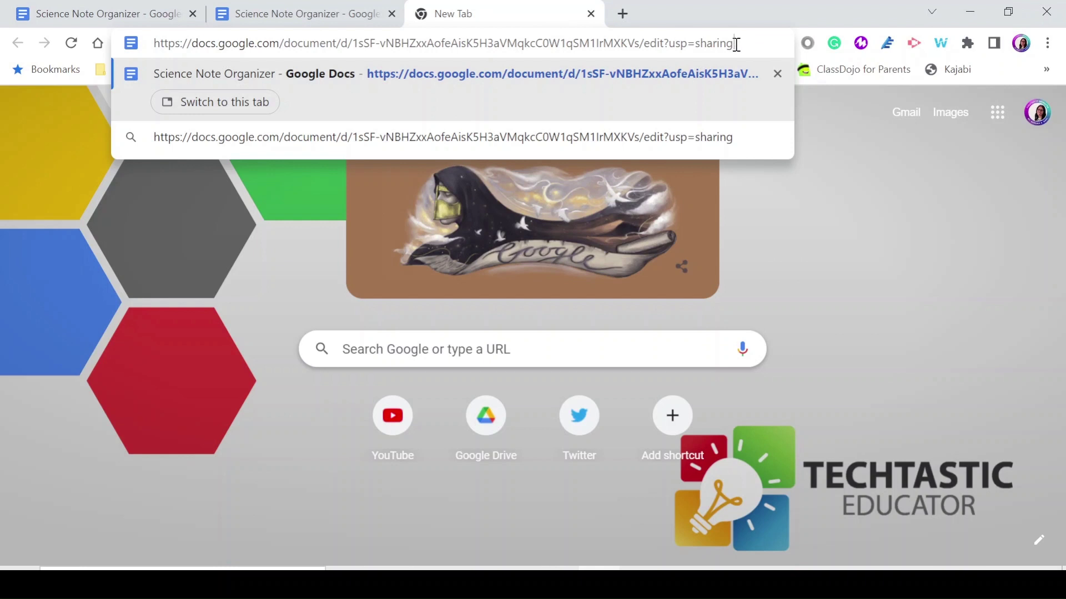
pyautogui.moveTo(736, 44); pyautogui.dragTo(648, 49)
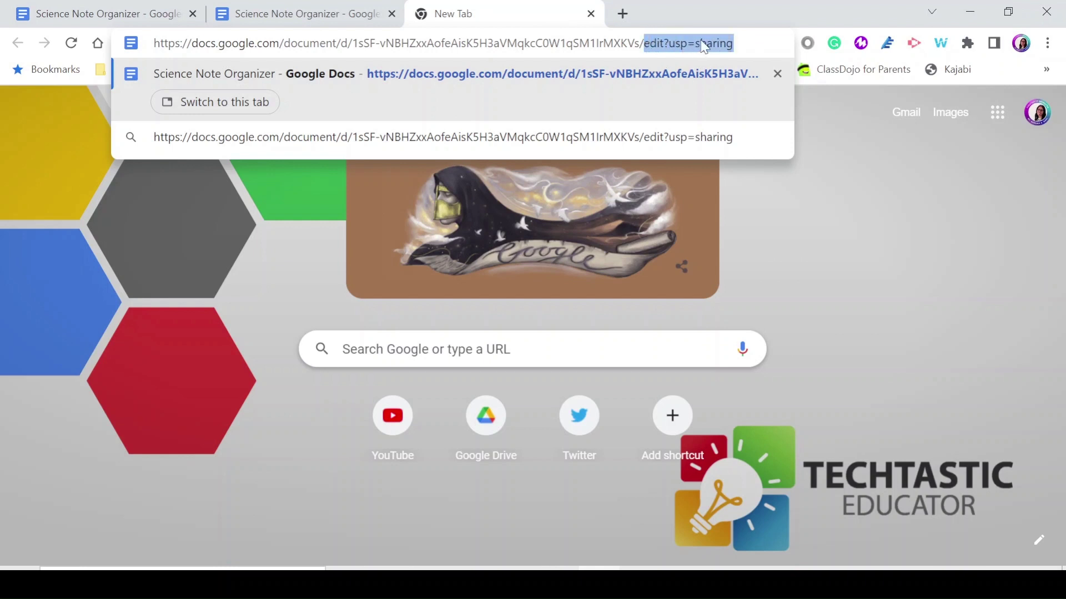
pyautogui.press('BackSpace')
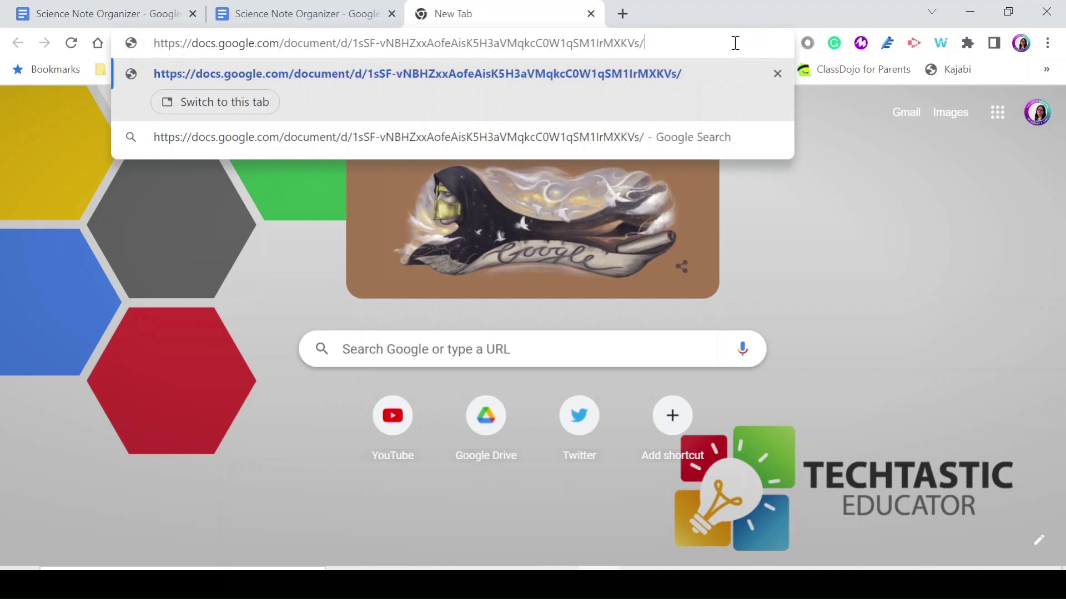
pyautogui.write('copy')
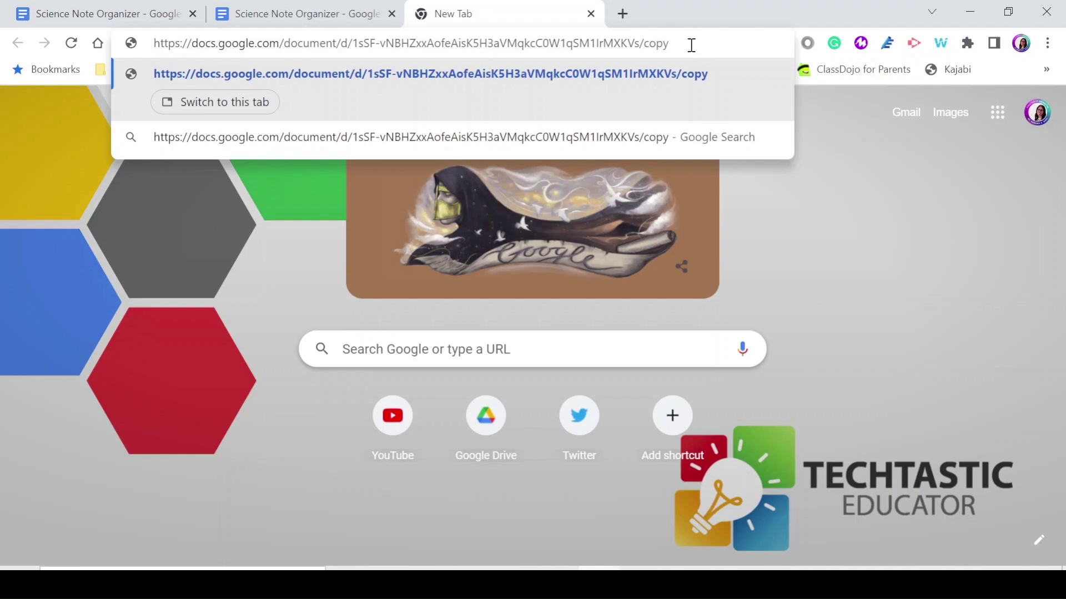
# - Select the whole /copy URL and bring the Copy of Science Note Organizer window forward
pyautogui.moveTo(687, 42); pyautogui.dragTo(138, 50)
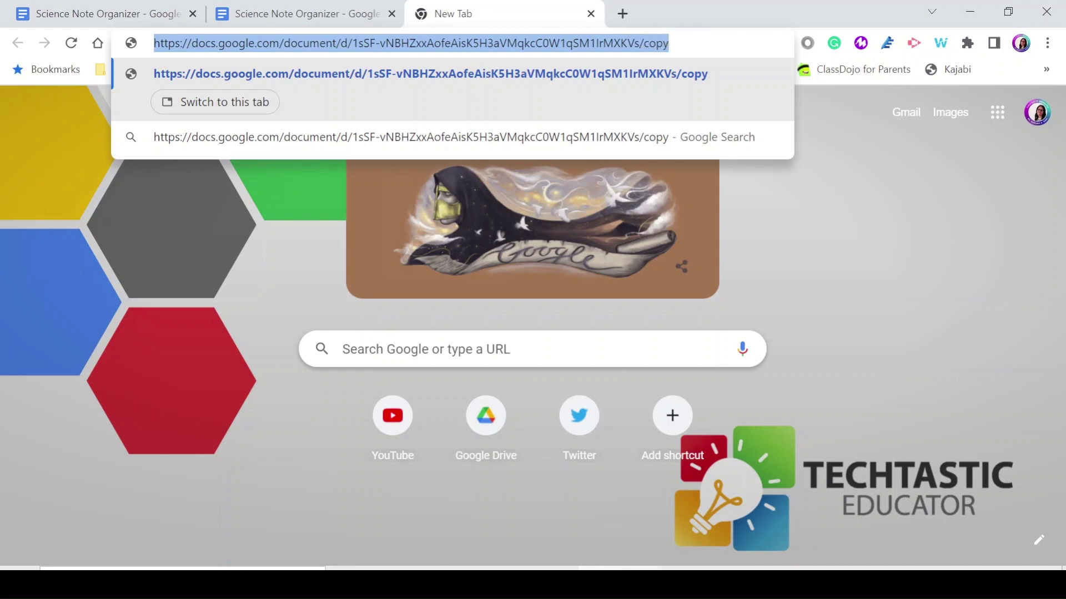
pyautogui.moveTo(639, 565)
pyautogui.click(638, 516)
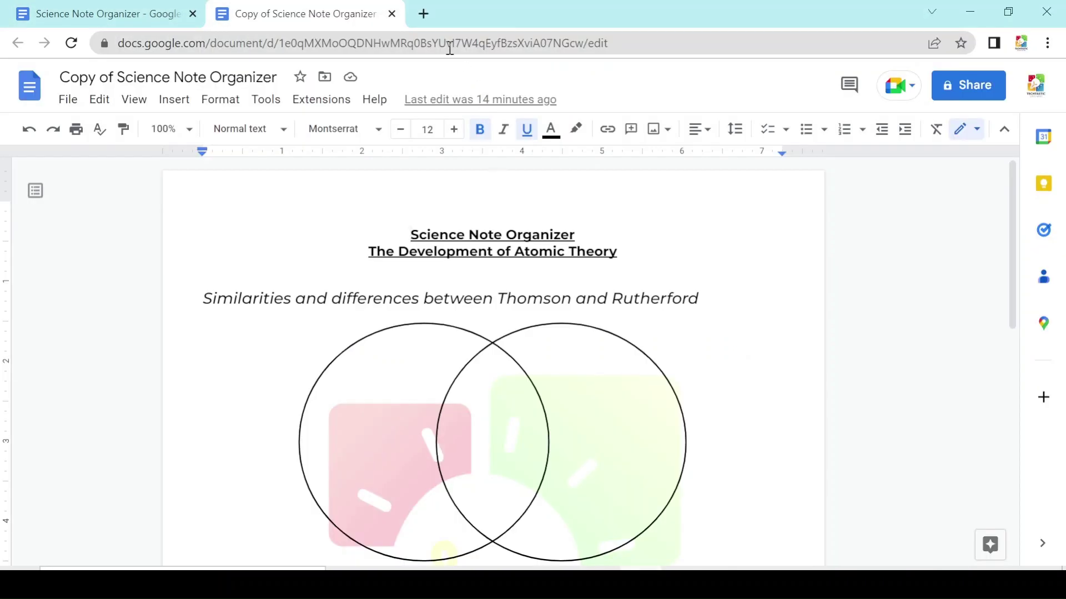
# - Load the /copy URL in a new tab and create a new Copy of Science Note Organizer
pyautogui.click(424, 14)
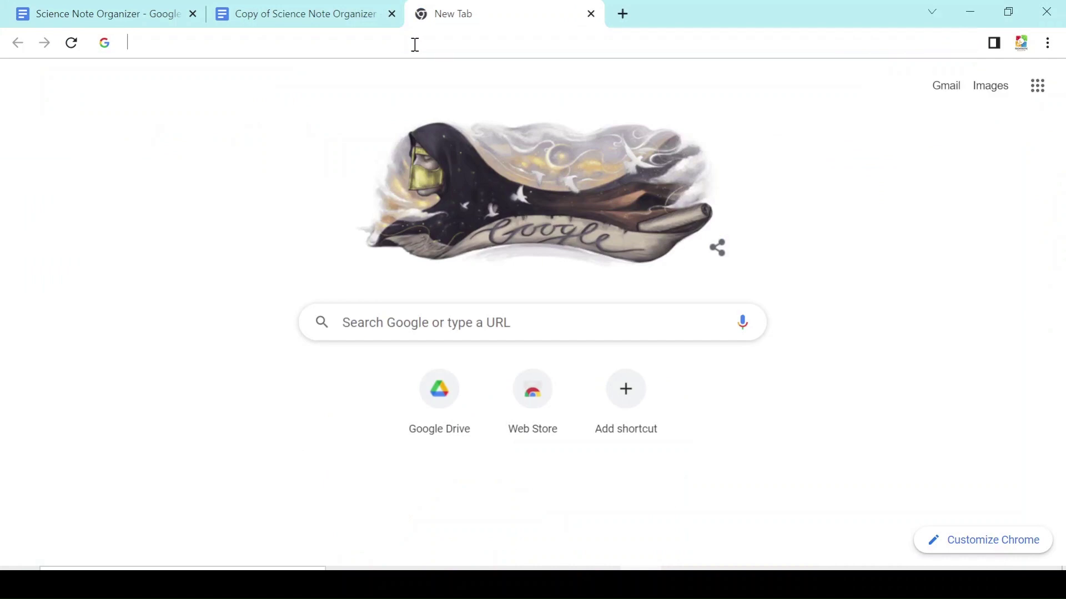
pyautogui.hotkey('ctrl', 'v')
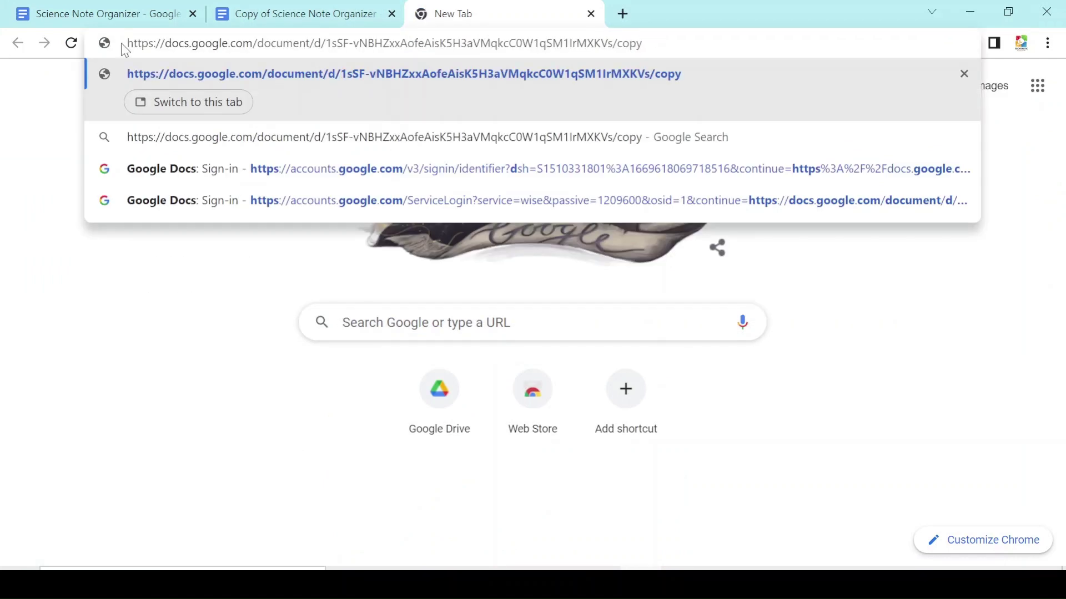
pyautogui.press('Return')
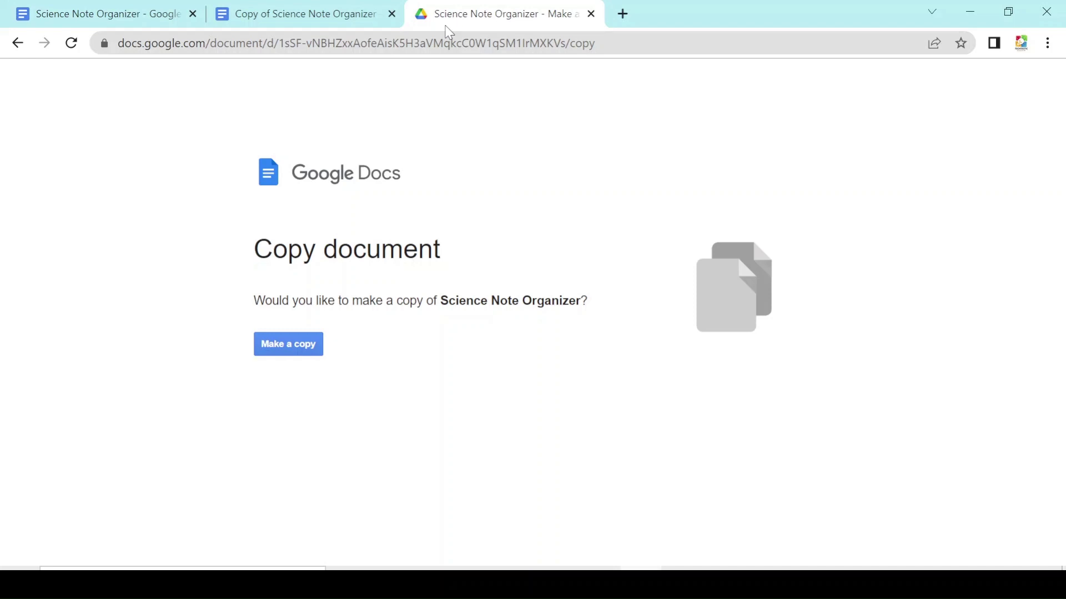
pyautogui.click(281, 346)
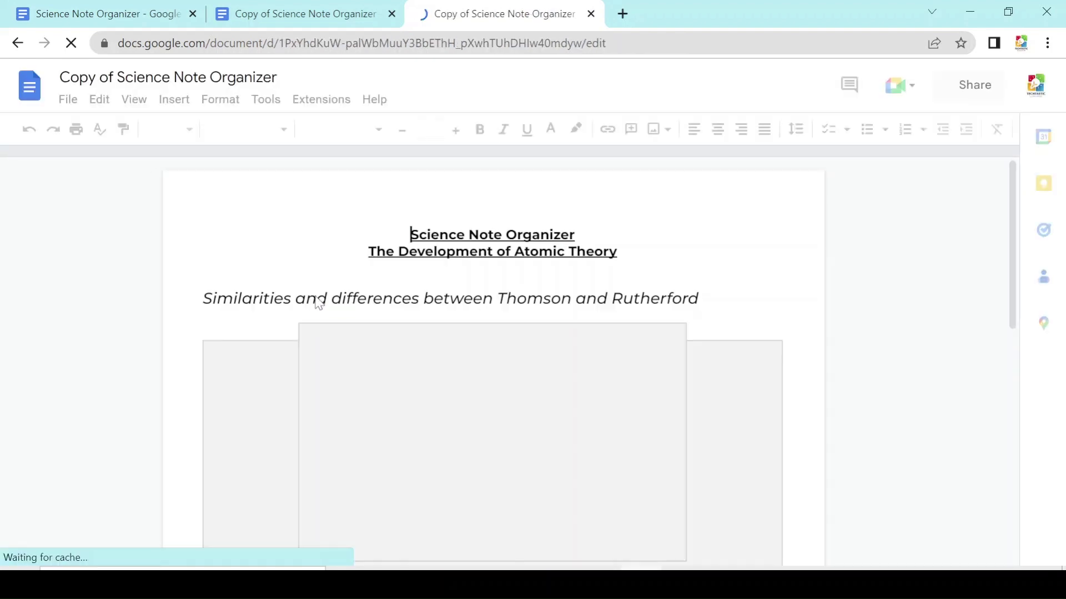
pyautogui.click(703, 298)
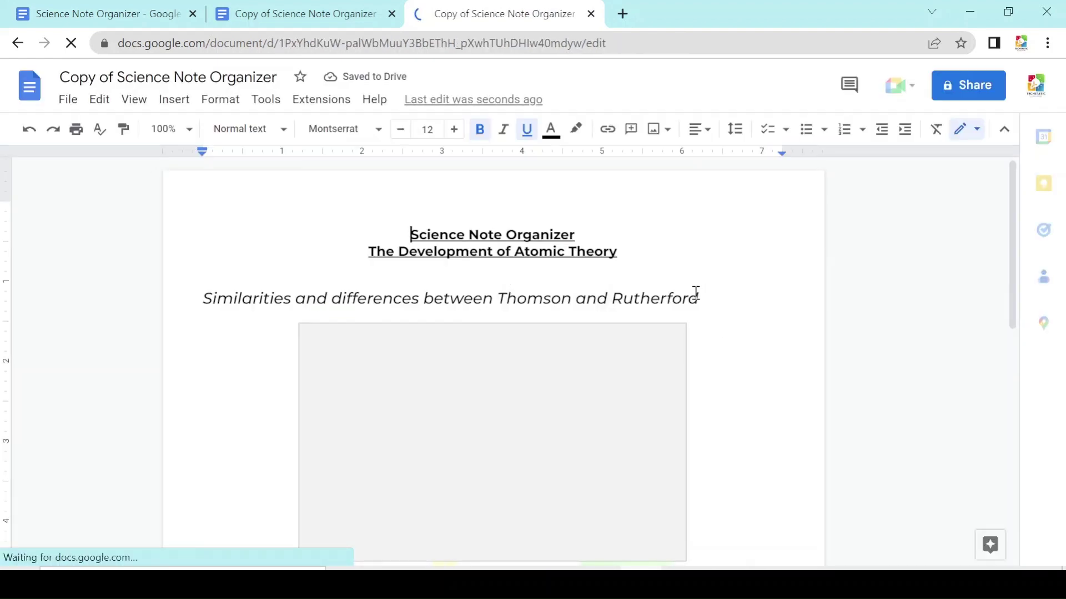